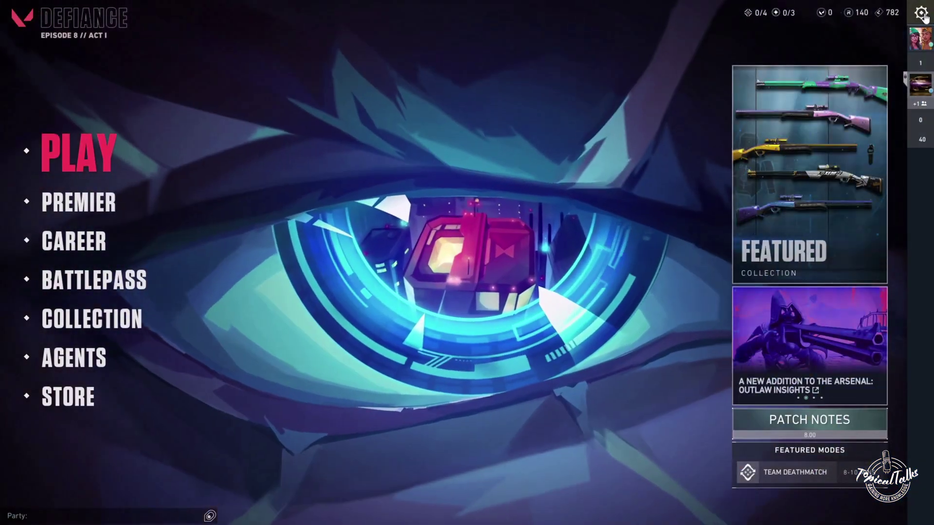
Step: Open the game settings on the General tab
left_click(921, 13)
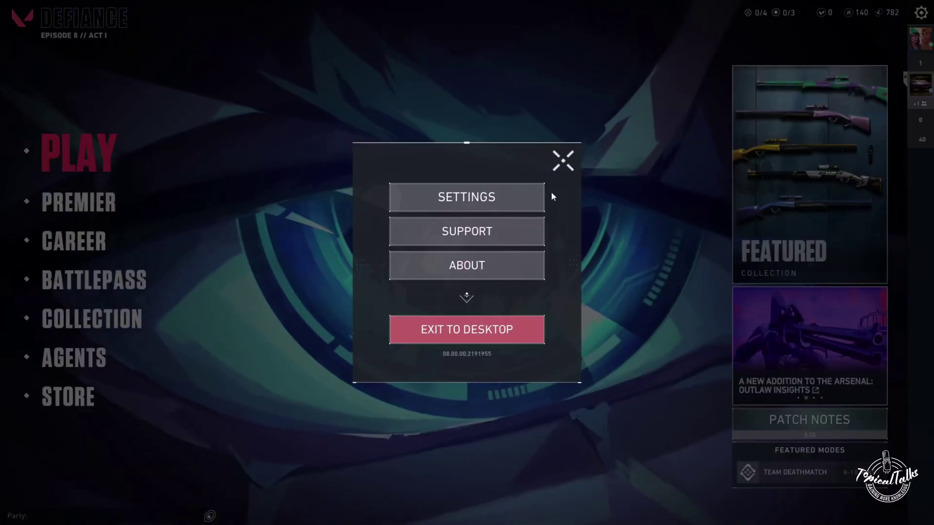
left_click(467, 196)
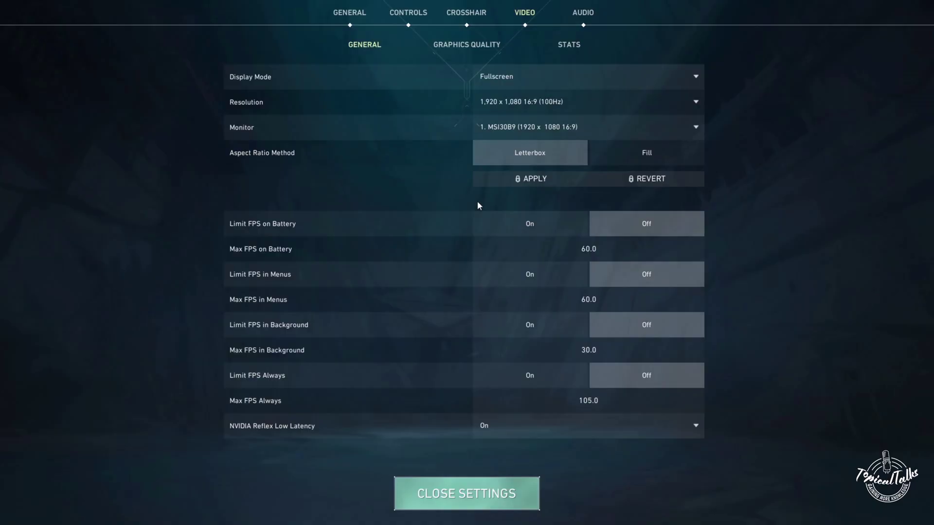
left_click(349, 13)
scroll(549, 285, "up", 5)
scroll(549, 285, "up", 5)
scroll(549, 285, "down", 3)
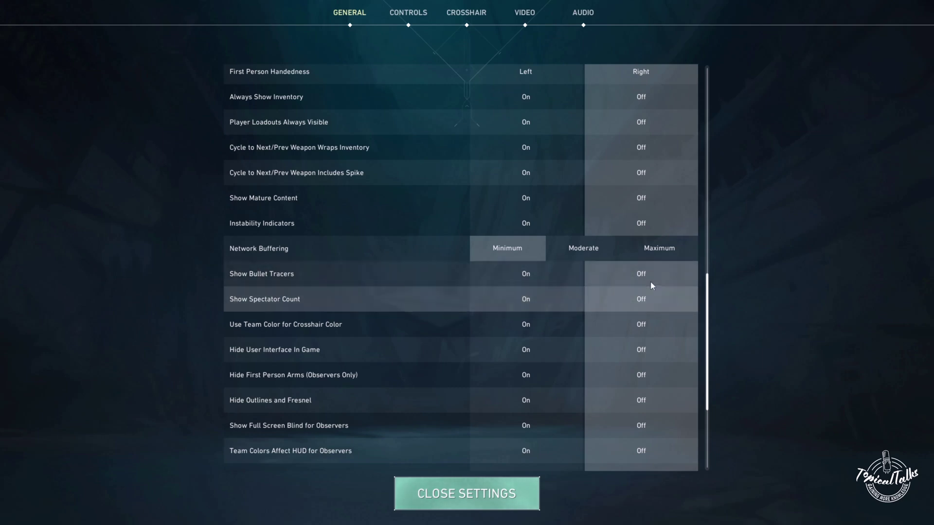
scroll(618, 348, "up", 2)
scroll(388, 321, "up", 3)
scroll(388, 321, "down", 3)
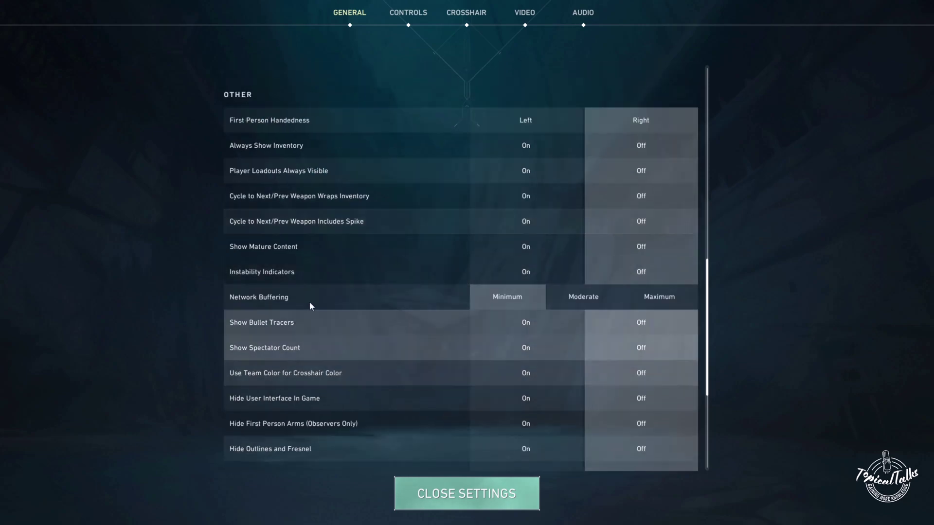
Step: Turn Show Mature Content on, dismiss the restart notice, then switch it back off
left_click(510, 246)
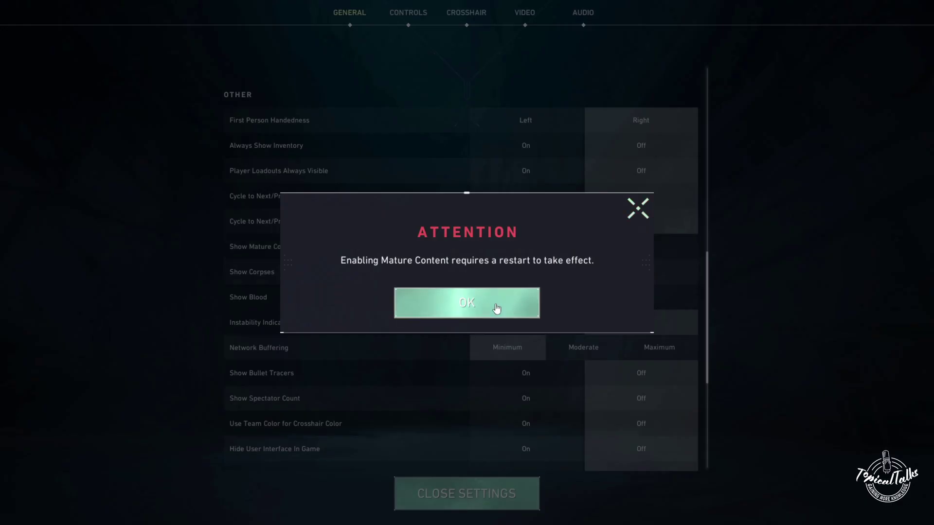
left_click(497, 310)
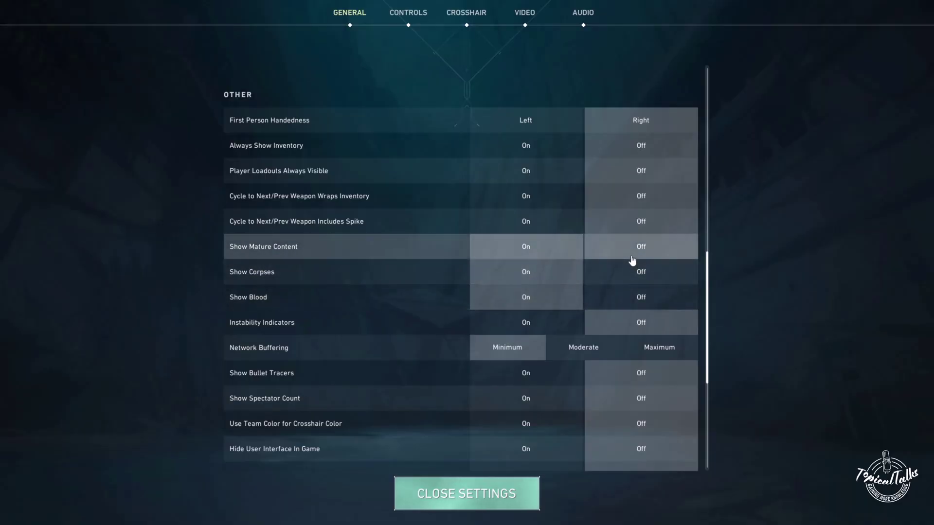
left_click(631, 255)
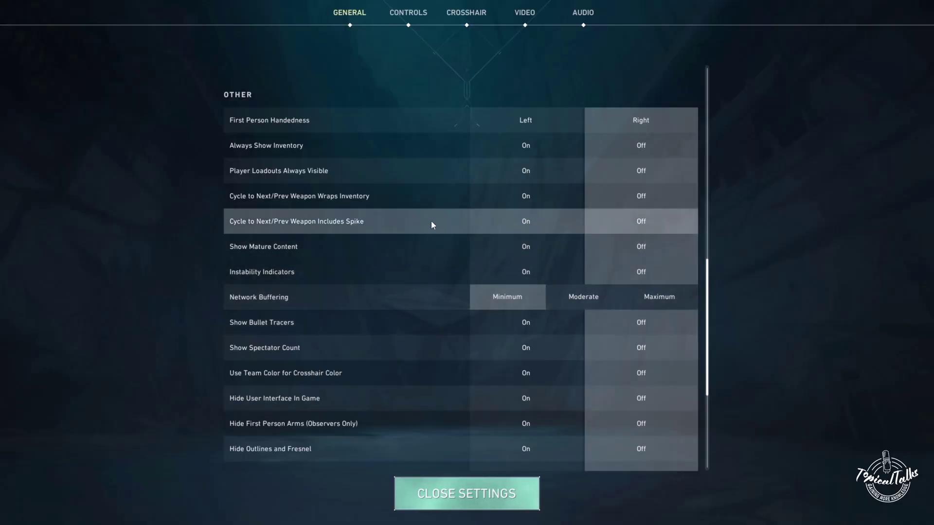
Step: In Video settings, keep display mode at Fullscreen and the current resolution
left_click(530, 22)
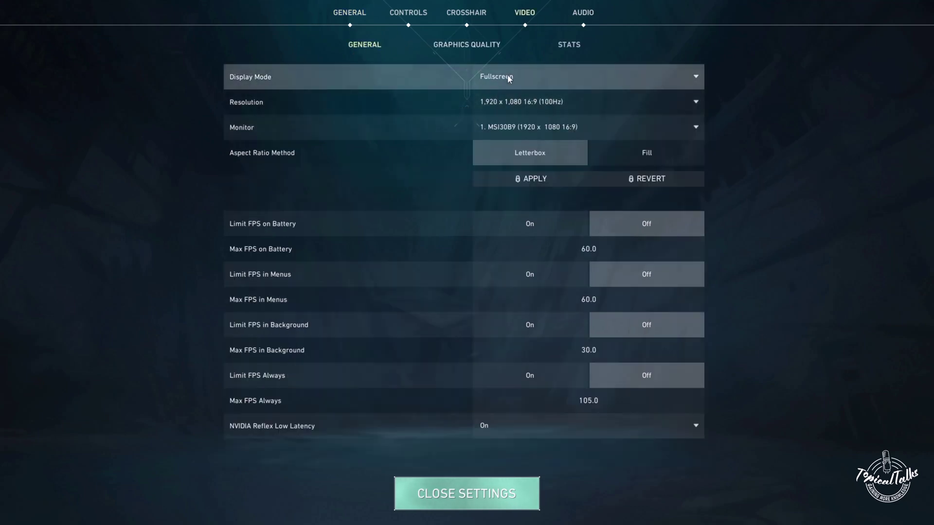
left_click(542, 75)
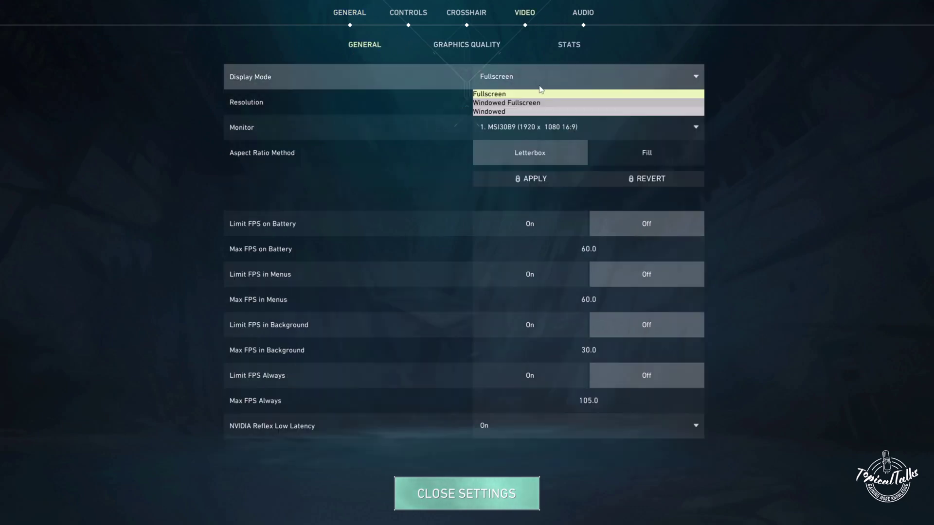
left_click(525, 99)
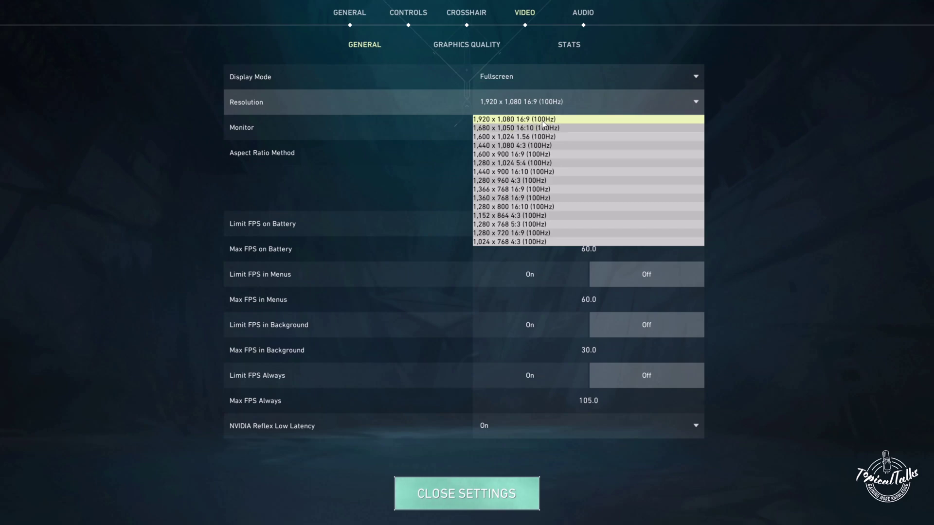
left_click(383, 107)
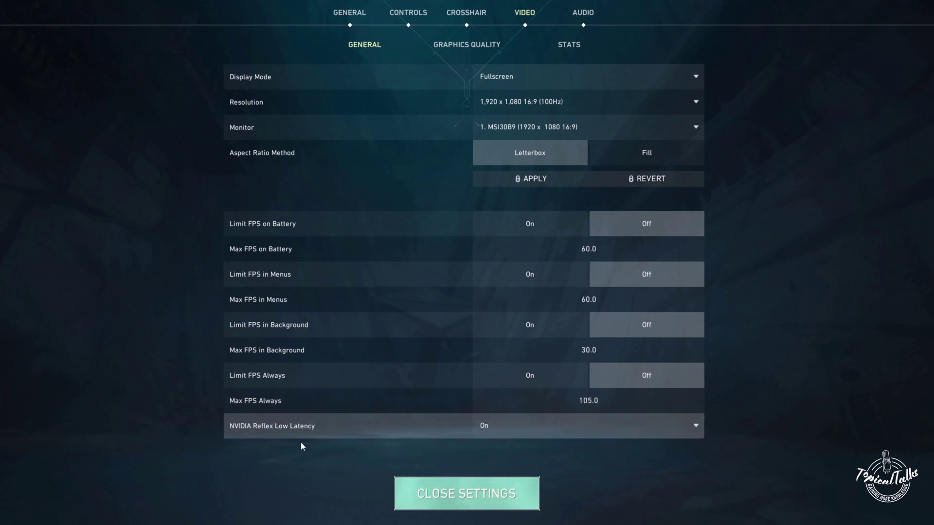
mouse_move(256, 431)
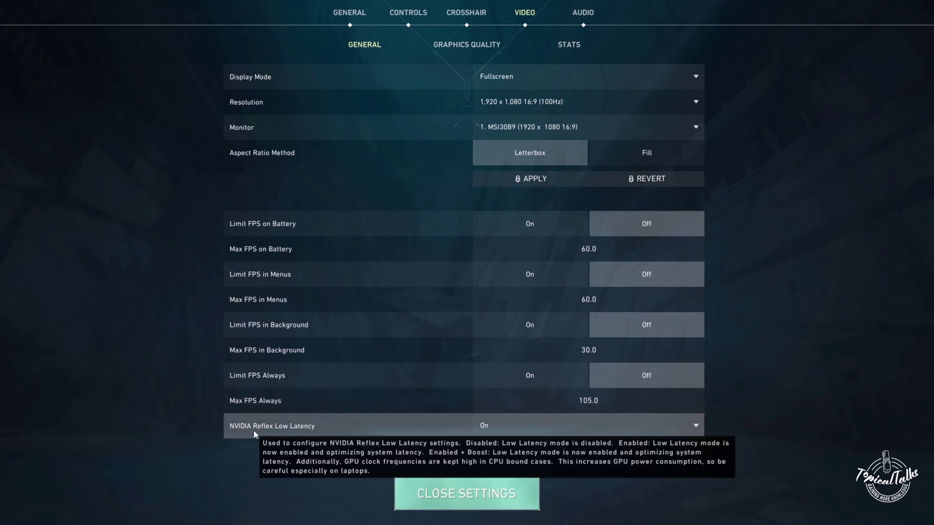
Step: Keep NVIDIA Reflex Low Latency On and move to Graphics Quality
left_click(539, 426)
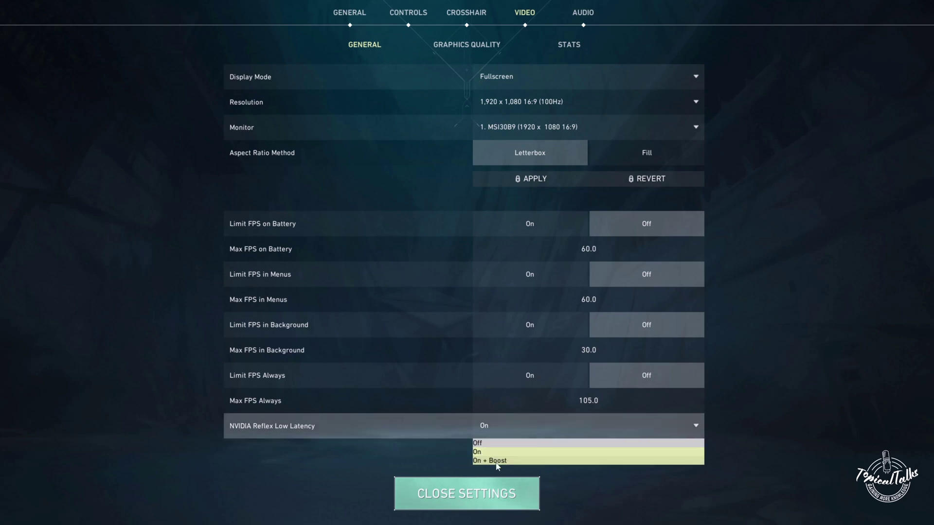
left_click(374, 467)
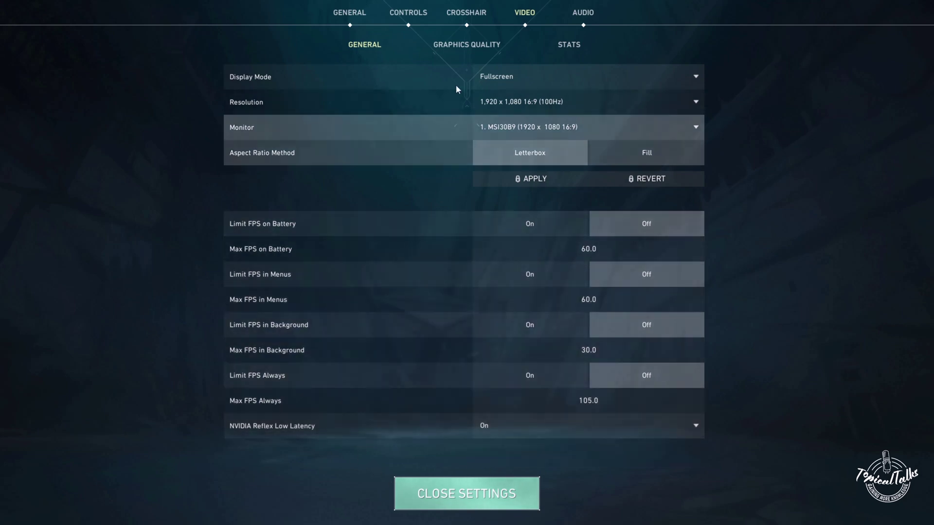
left_click(481, 48)
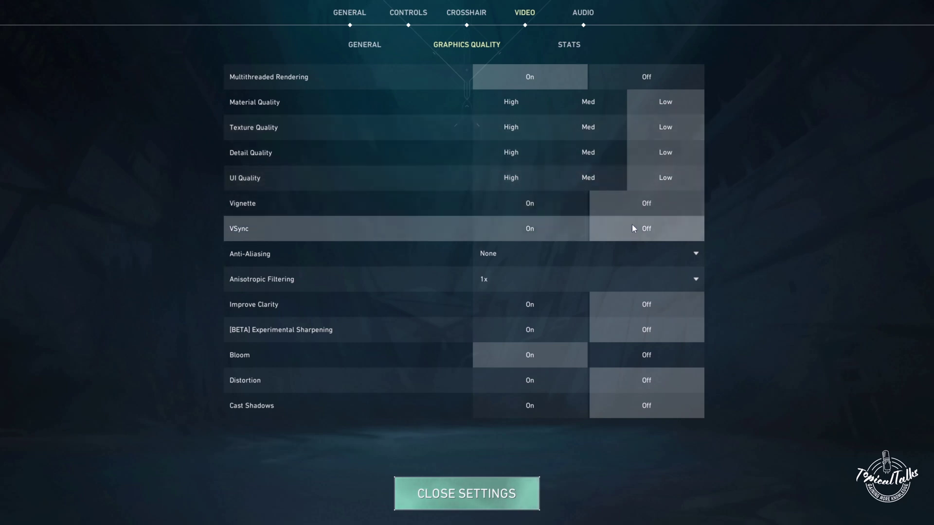
Step: Try MSAA 4x anti-aliasing, then set anti-aliasing back to None
left_click(628, 253)
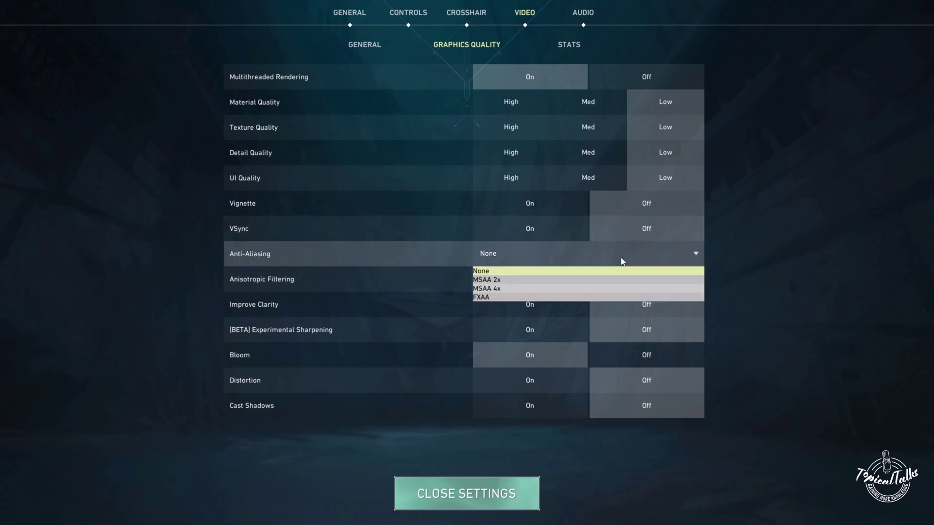
left_click(501, 286)
left_click(504, 255)
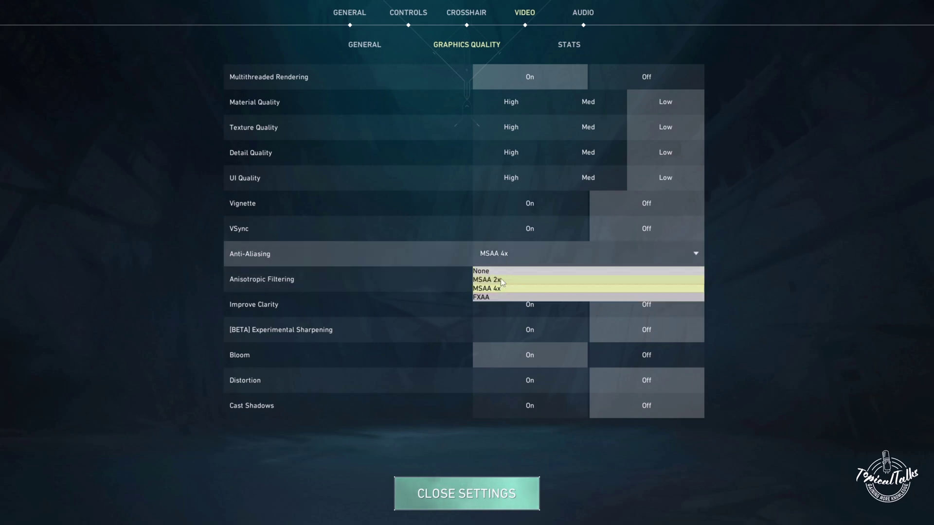
left_click(497, 271)
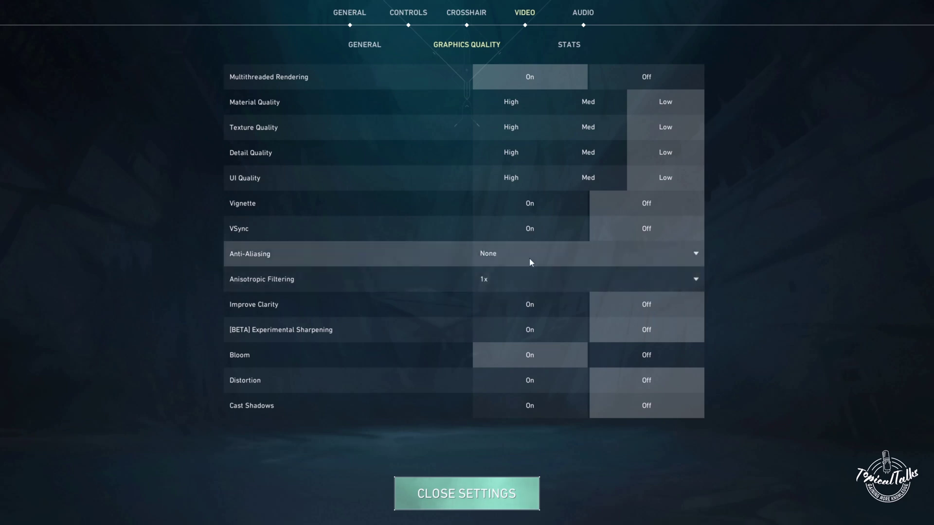
Step: Set anisotropic filtering to 8x
left_click(550, 278)
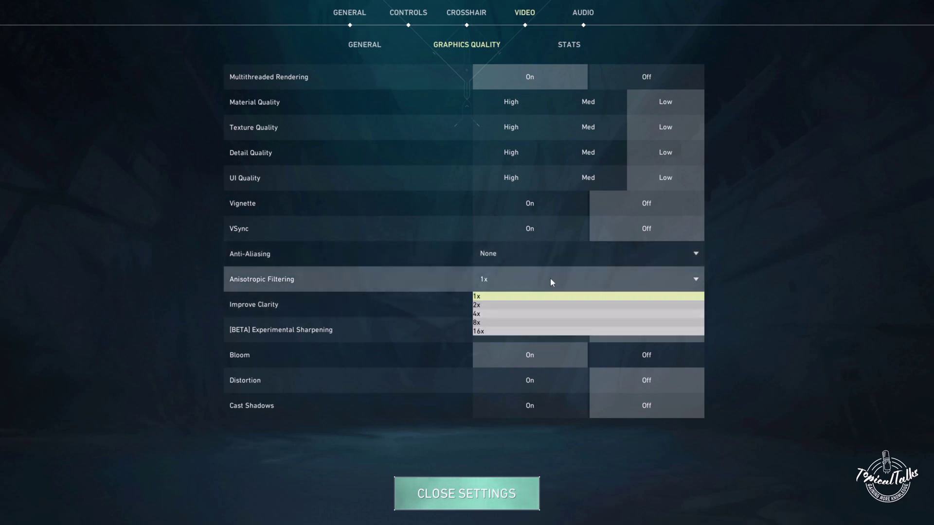
left_click(485, 314)
left_click(504, 277)
left_click(490, 322)
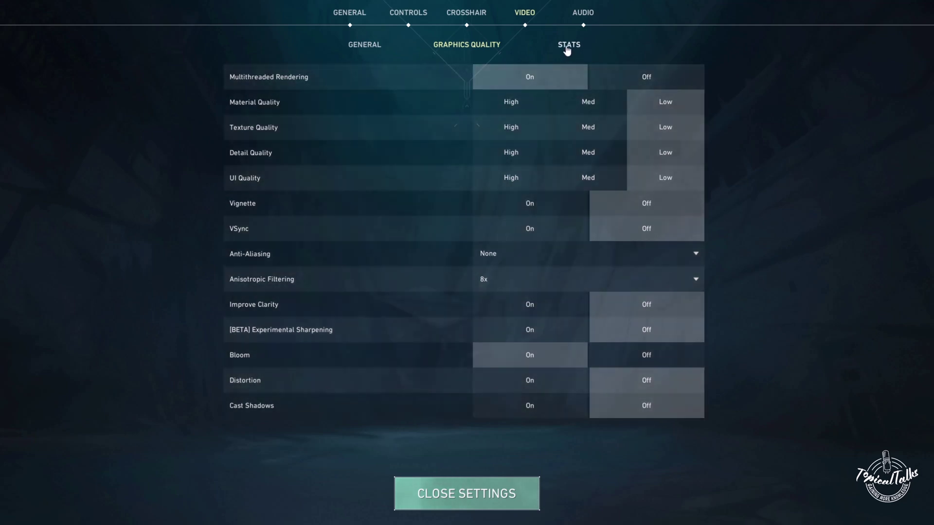
Step: Open the Video Stats page showing performance, latency and network stats
left_click(567, 48)
scroll(627, 183, "down", 4)
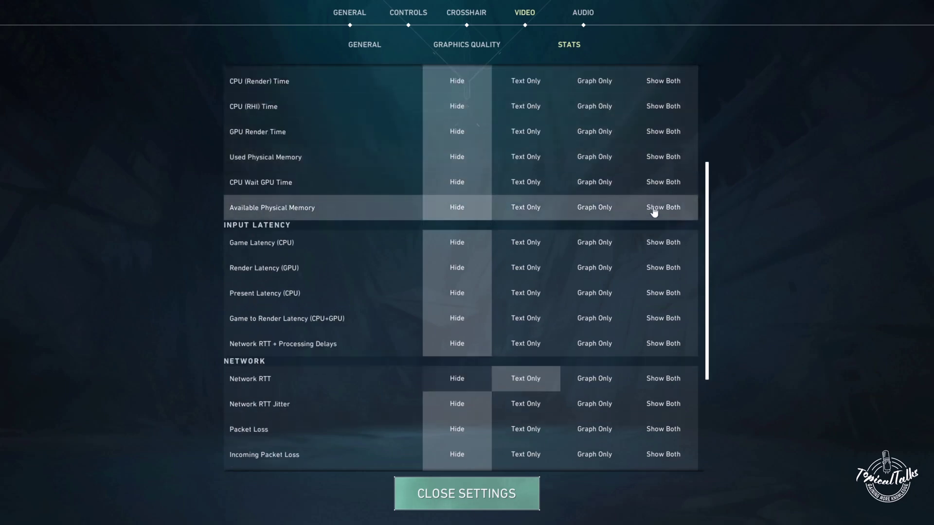
scroll(657, 211, "down", 4)
scroll(537, 305, "down", 3)
scroll(538, 305, "down", 1)
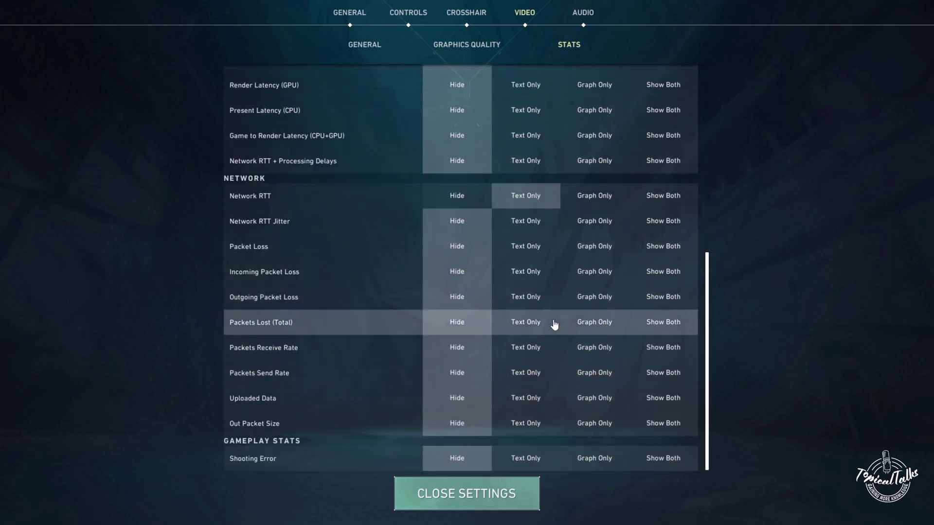
scroll(554, 325, "up", 5)
scroll(553, 324, "up", 5)
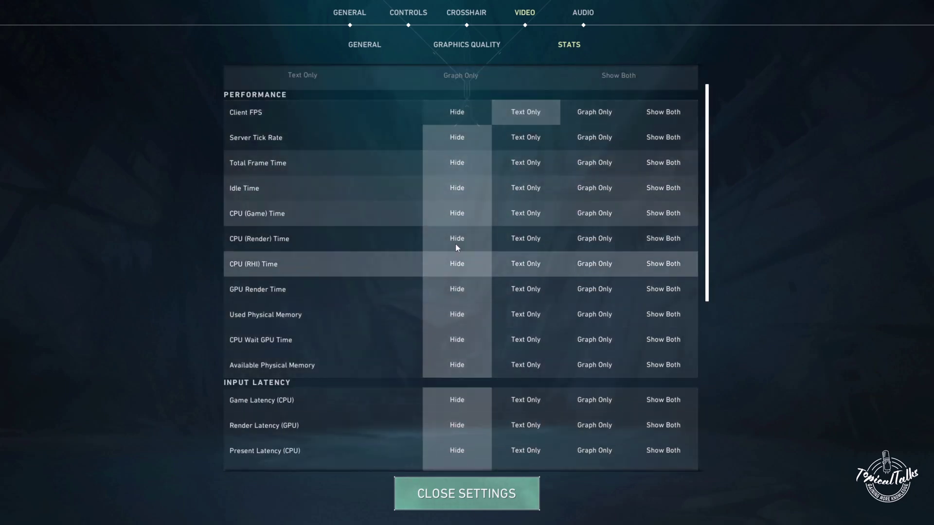
scroll(455, 244, "down", 5)
scroll(474, 381, "down", 5)
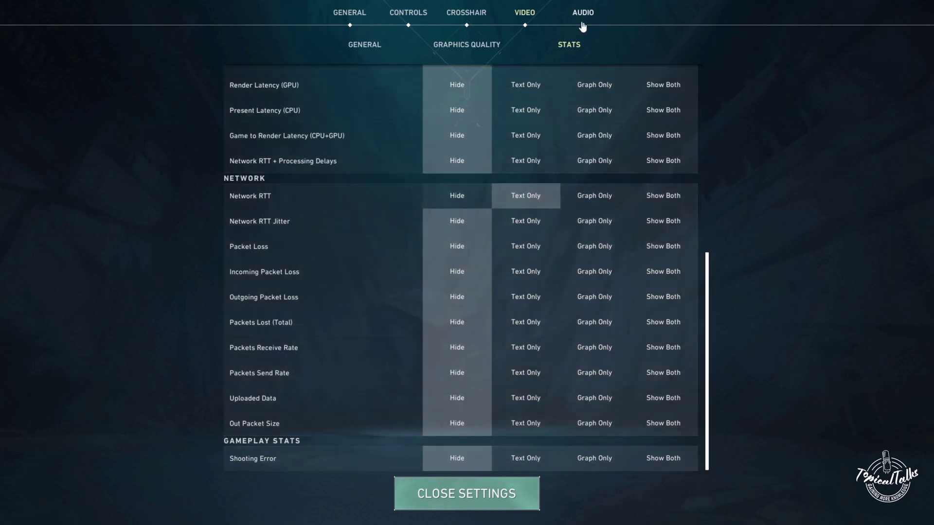
Step: In Audio settings, toggle HRTF on and back off, then reach the Voice-Over sub-tab
left_click(583, 15)
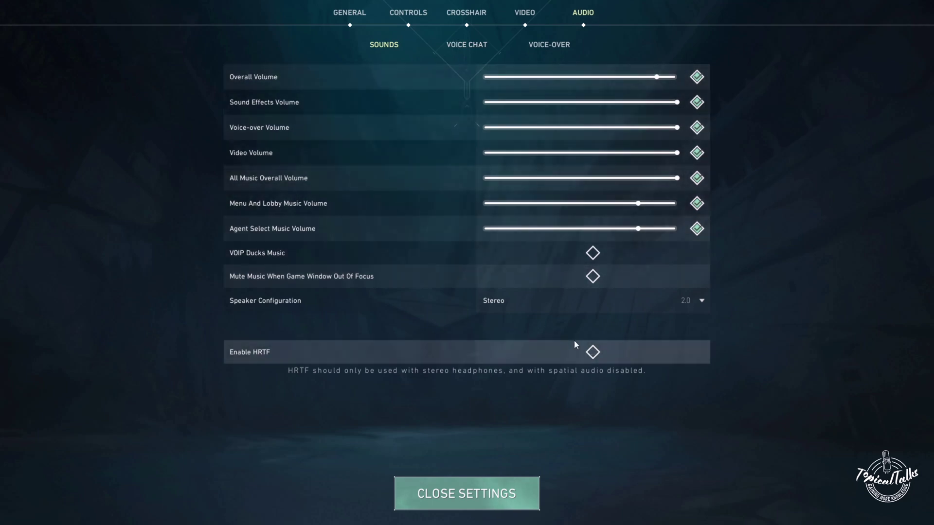
left_click(597, 357)
left_click(593, 353)
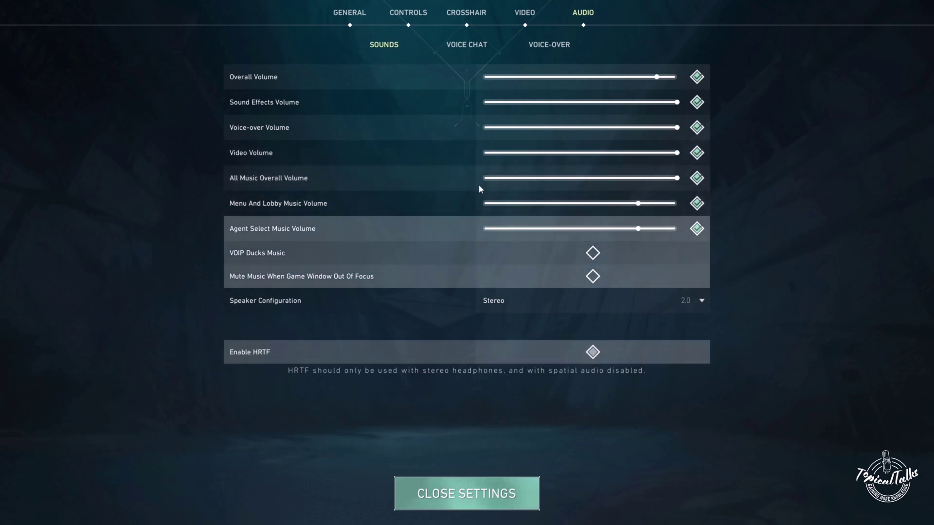
left_click(467, 44)
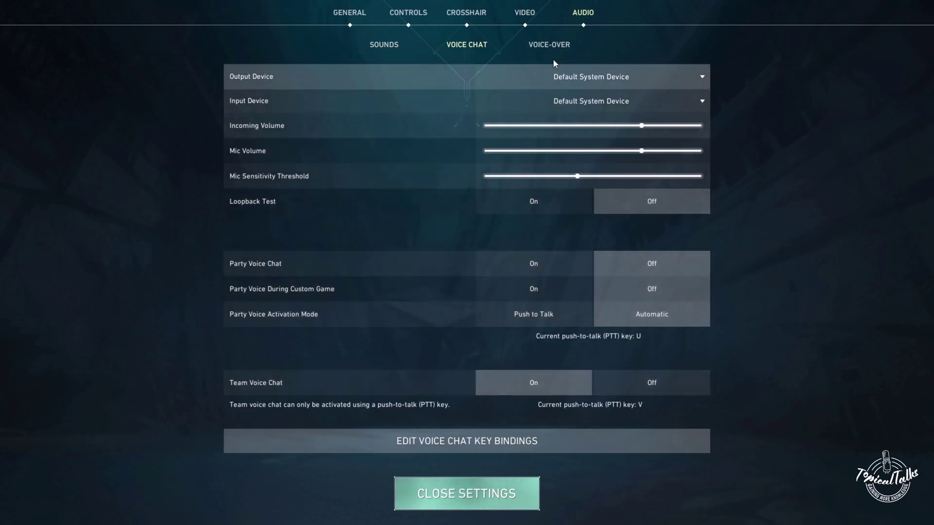
left_click(549, 45)
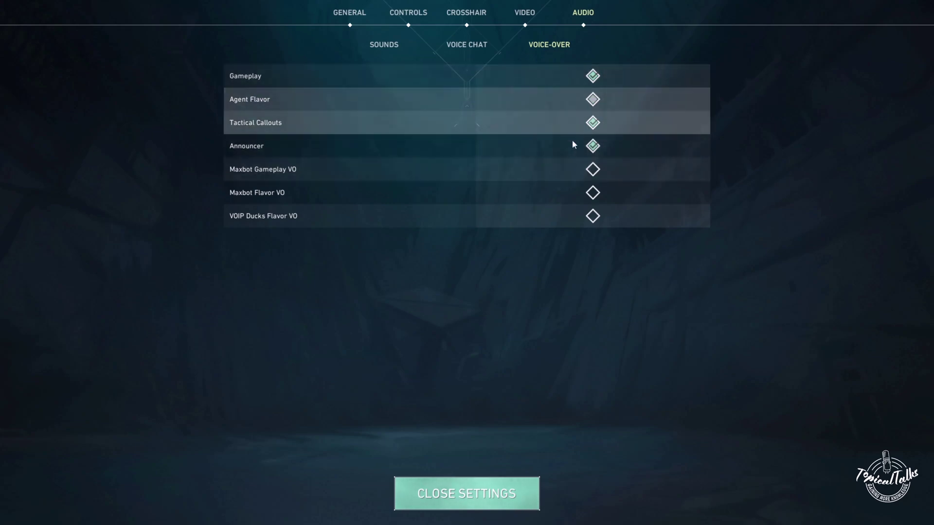
Step: Uncheck Agent Flavor voice-over and close settings to the main menu
left_click(592, 99)
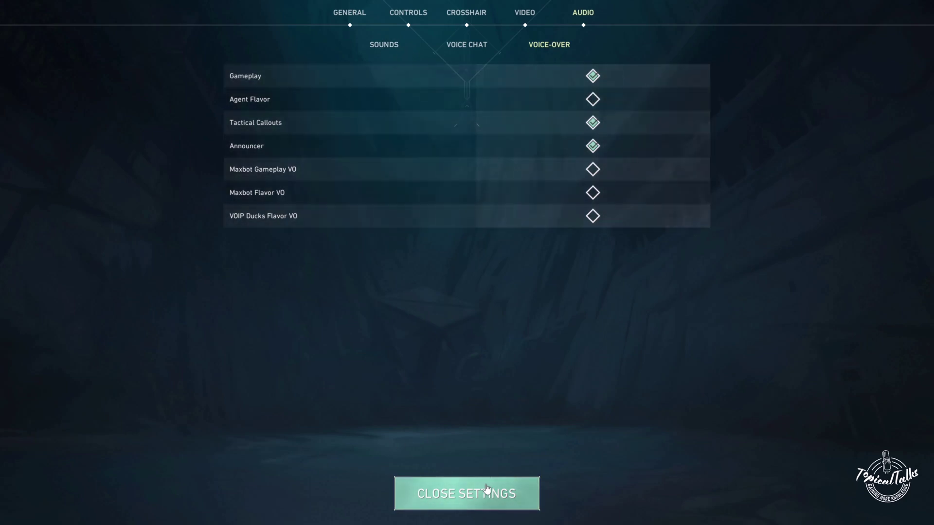
left_click(487, 489)
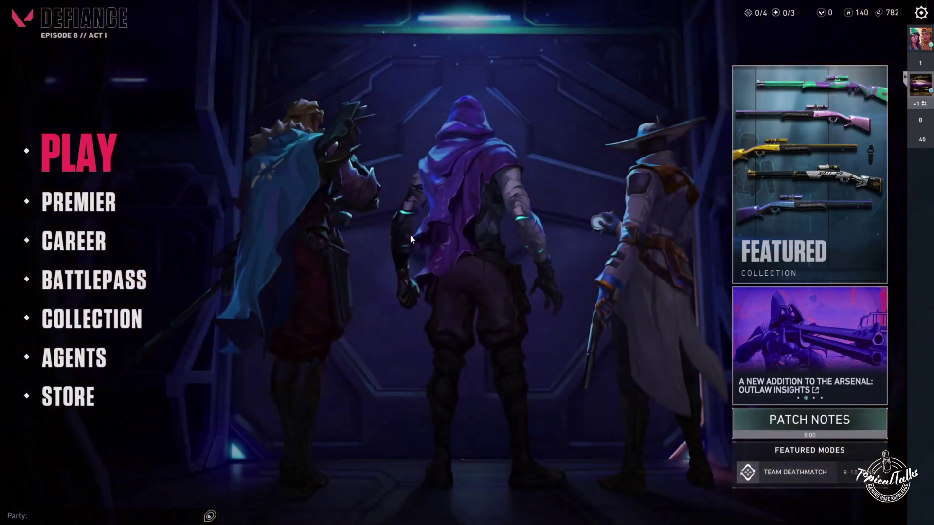